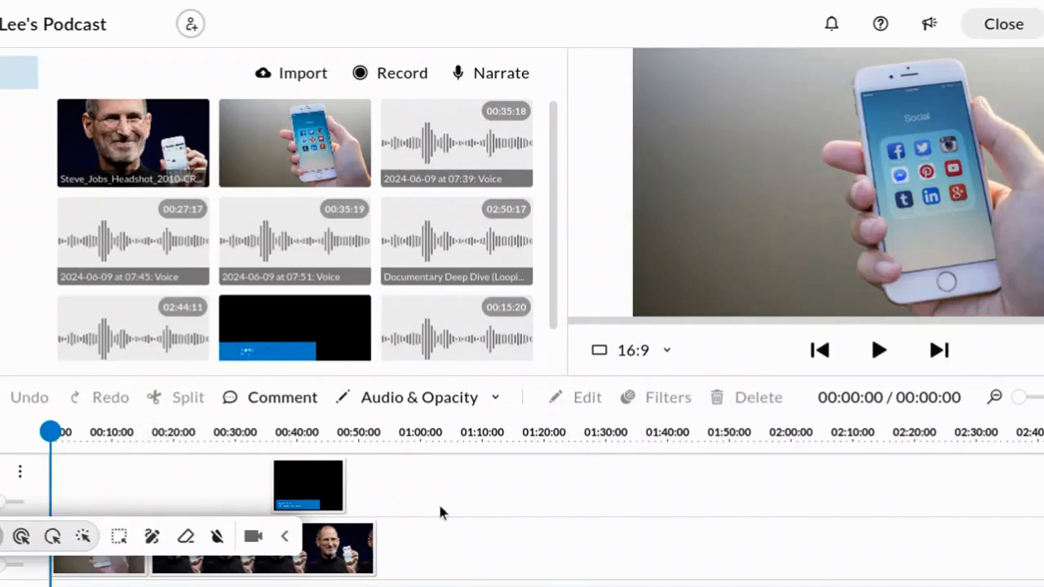
Look over the timeline's title, image, music and voice tracks.
scroll(871, 335, "down", 2)
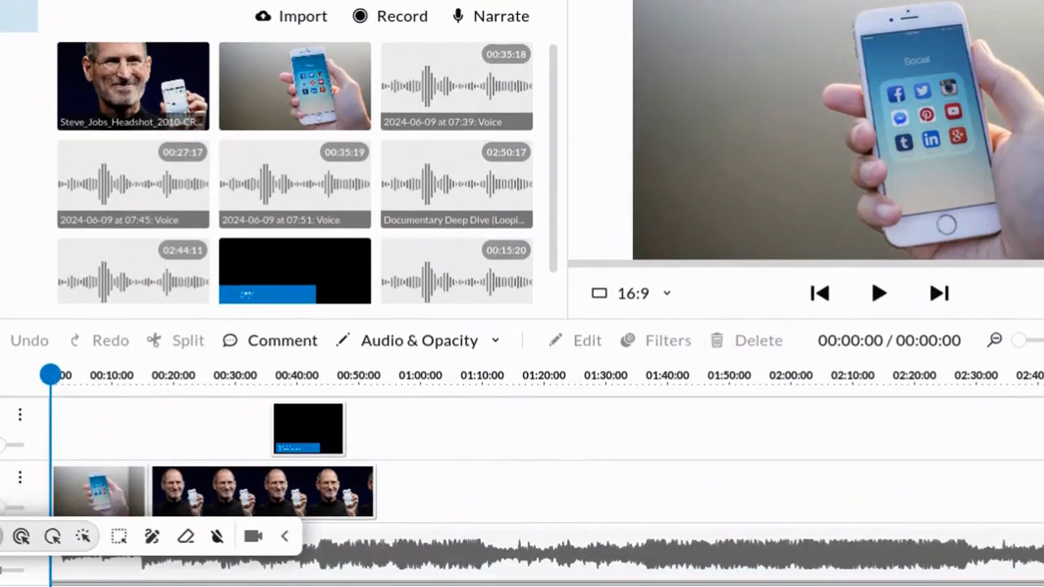
scroll(327, 415, "up", 2)
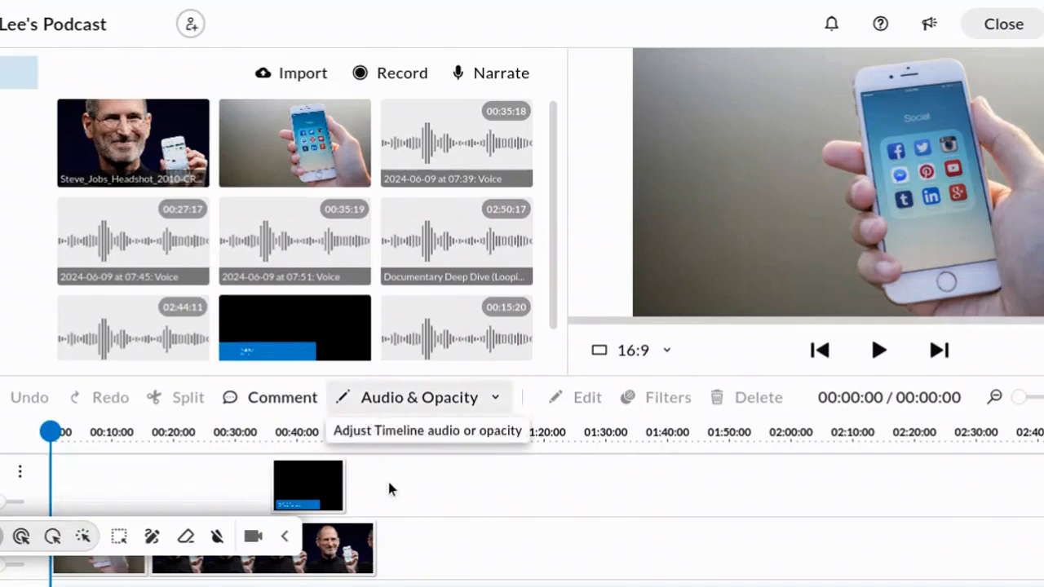
scroll(392, 489, "down", 2)
scroll(396, 497, "up", 2)
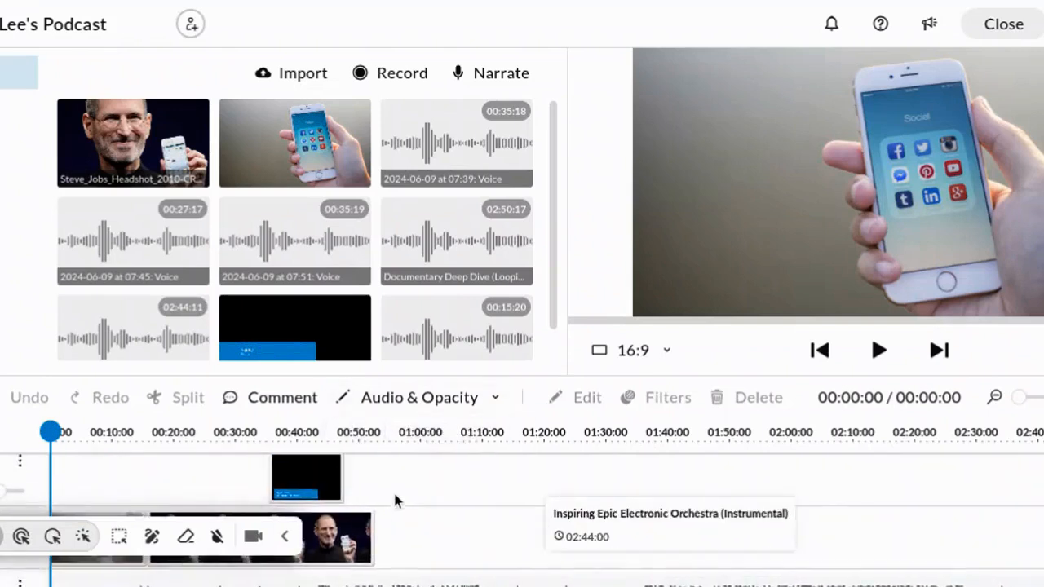
scroll(394, 499, "down", 3)
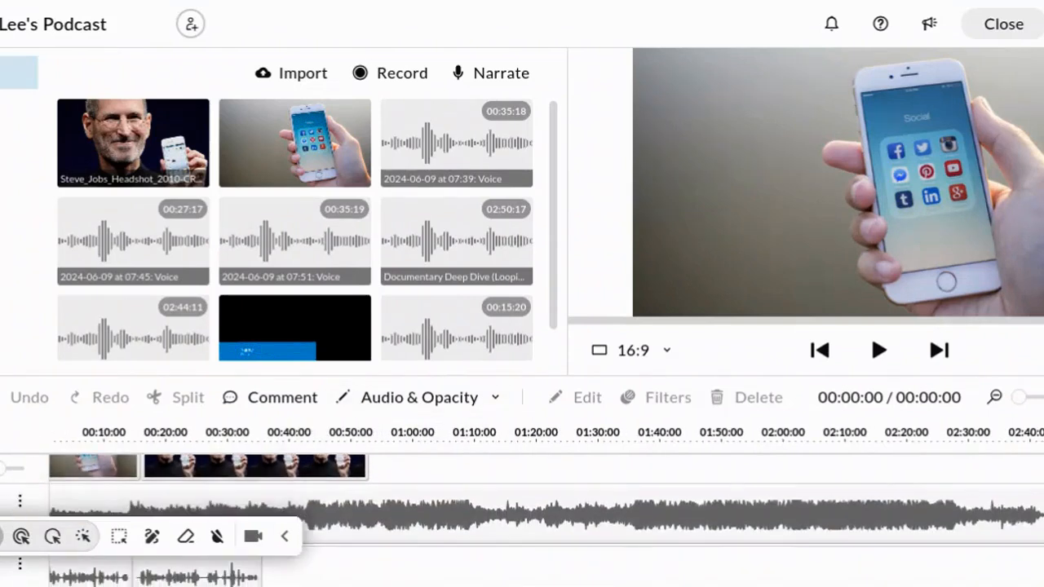
scroll(522, 498, "down", 1)
scroll(521, 489, "down", 2)
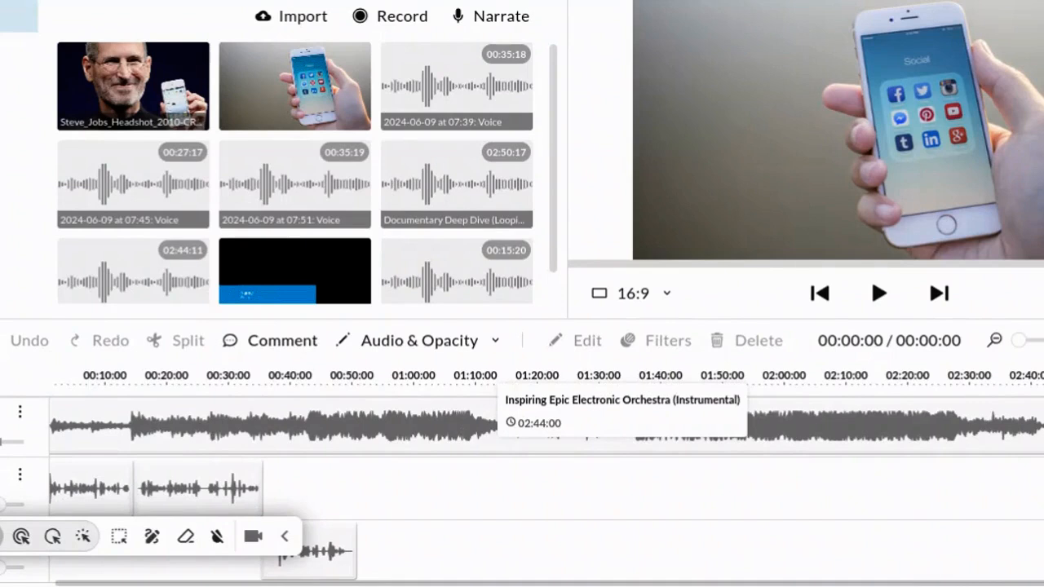
Play the timeline from 00:10:20 past the join between the first two voice clips to check the transition.
left_click(1021, 344)
left_click_drag(1021, 344, 1031, 345)
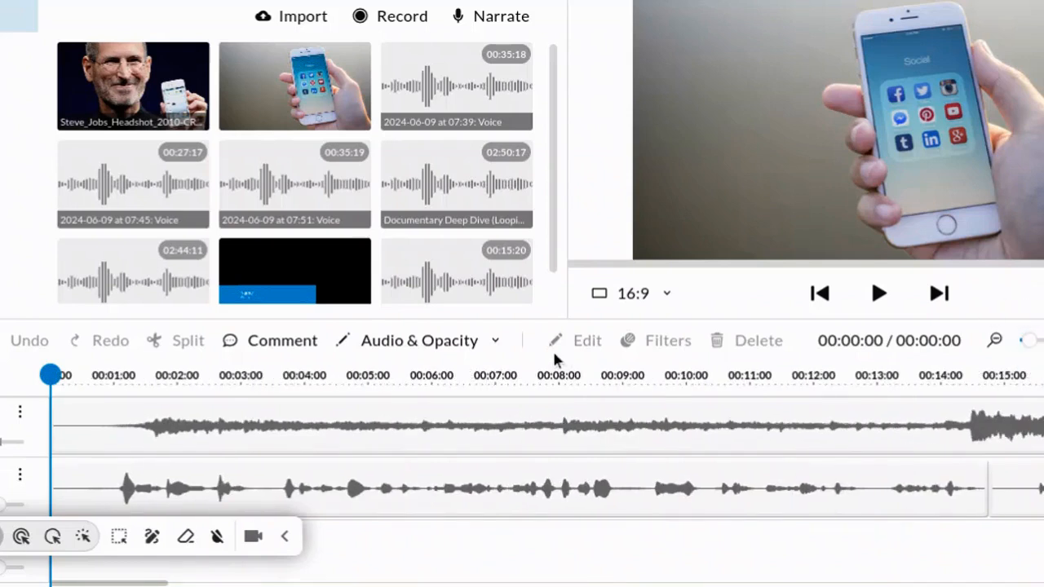
left_click_drag(51, 375, 887, 365)
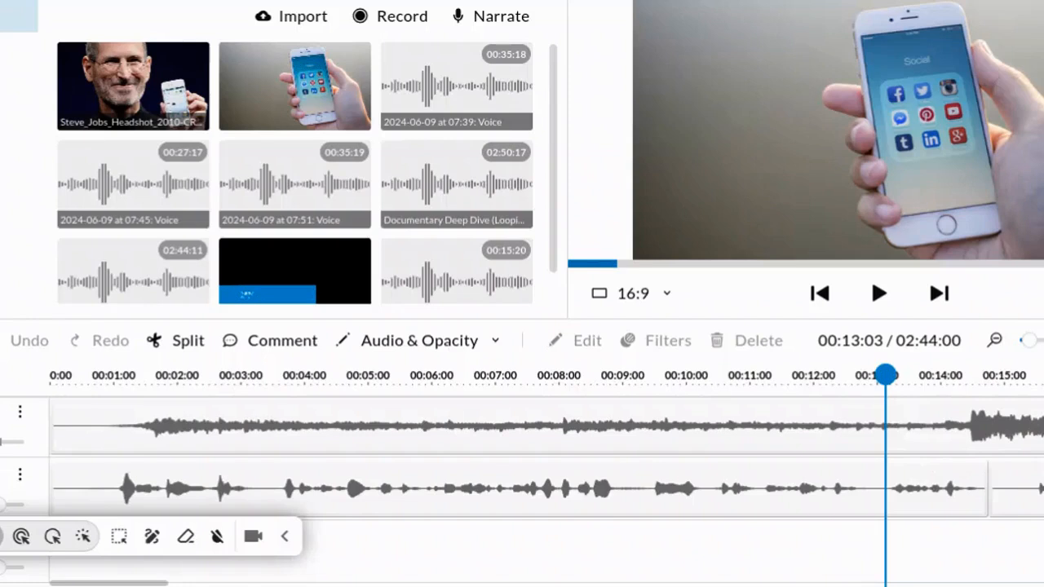
left_click_drag(891, 377, 739, 381)
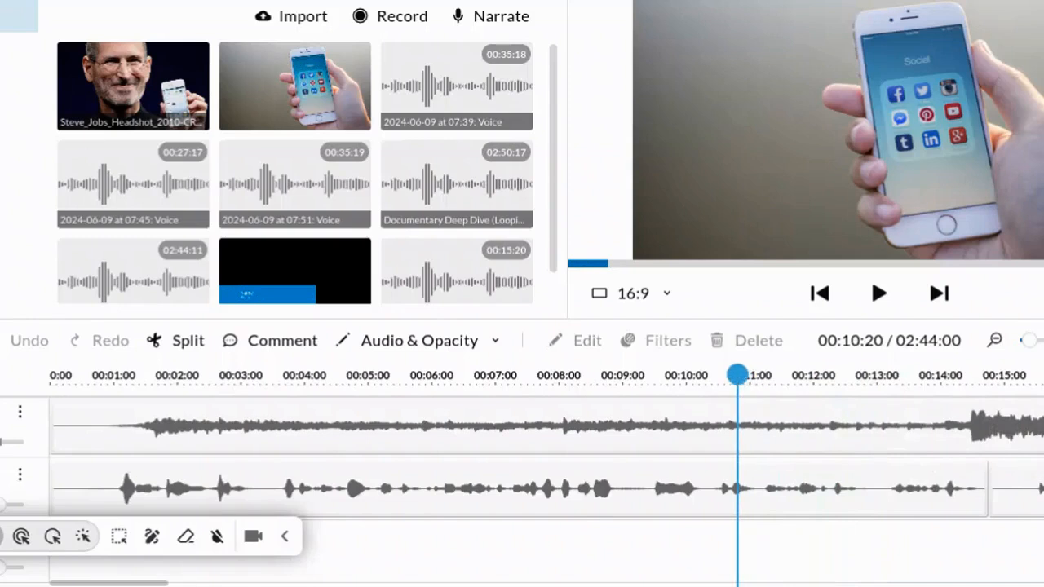
left_click(878, 293)
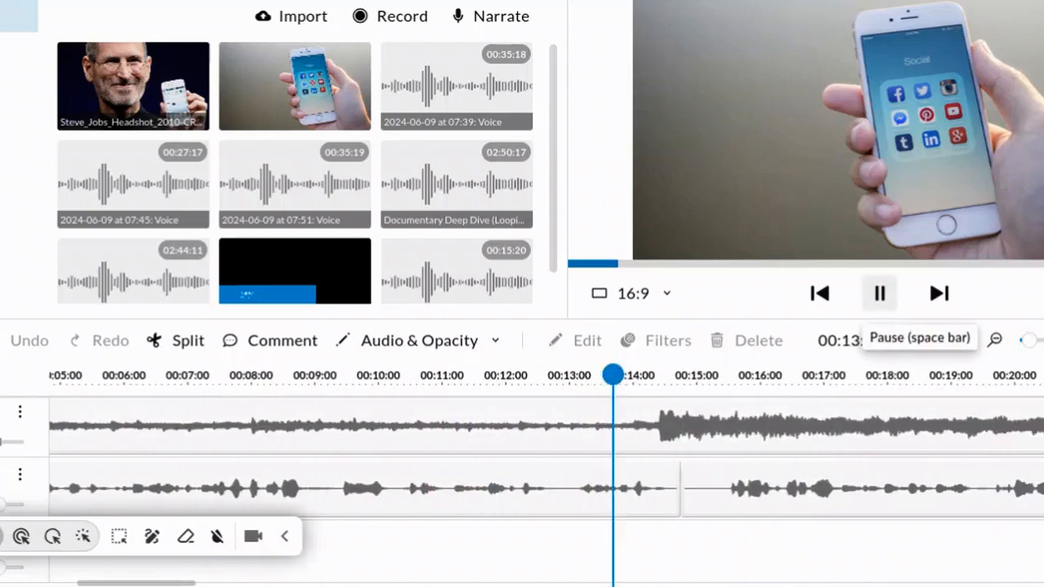
left_click(878, 304)
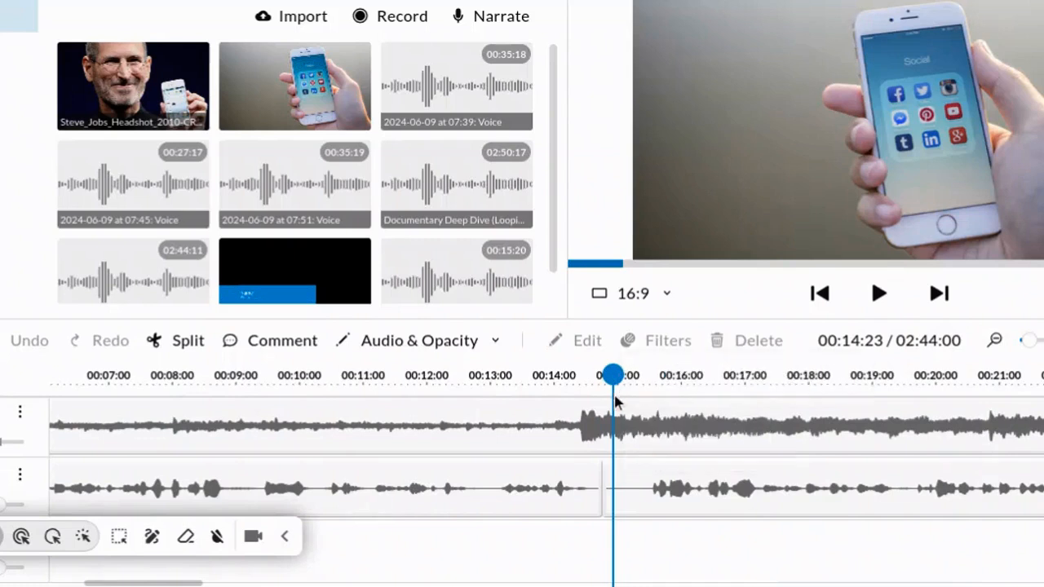
Split the second voice clip at 00:14:24 and delete the short silent piece before the cut.
left_click_drag(1029, 341, 1035, 340)
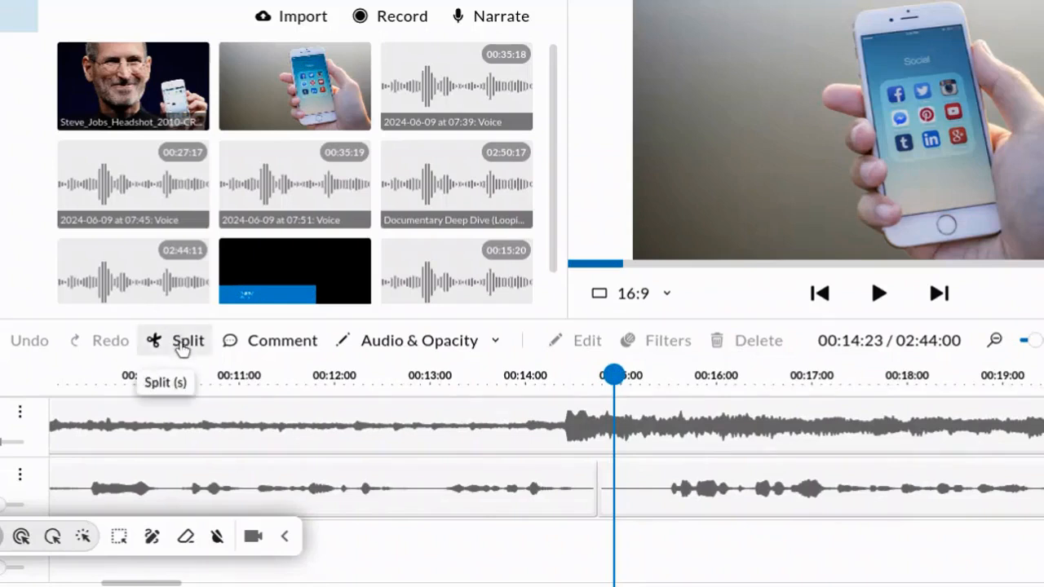
left_click(613, 484)
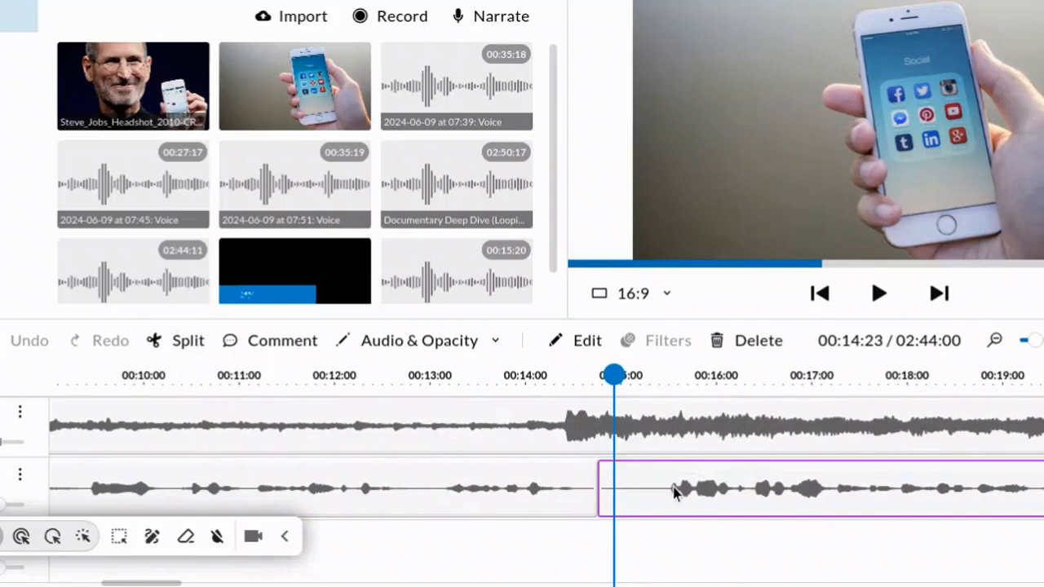
left_click(617, 413)
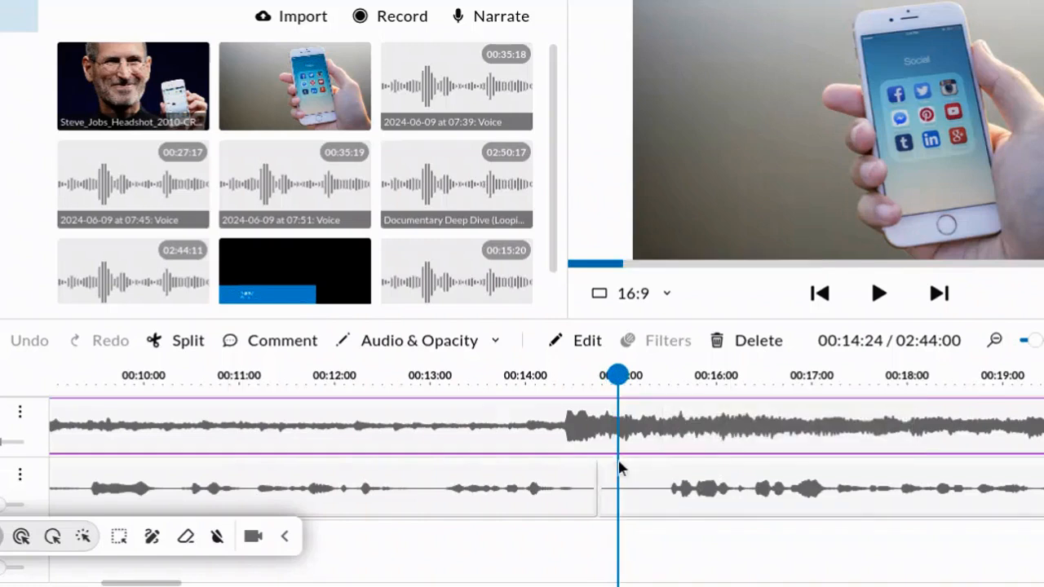
left_click(618, 488)
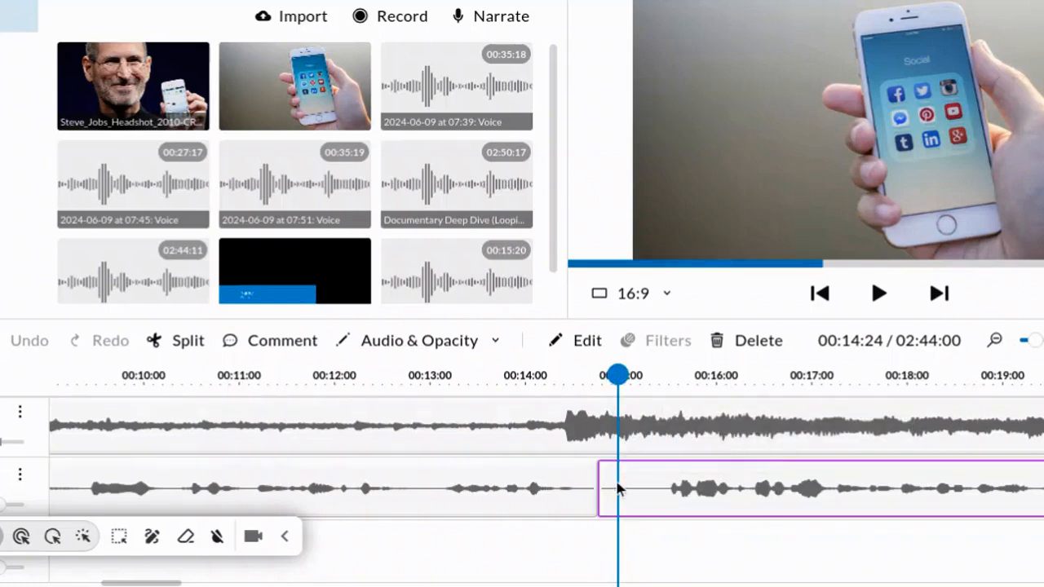
left_click(200, 341)
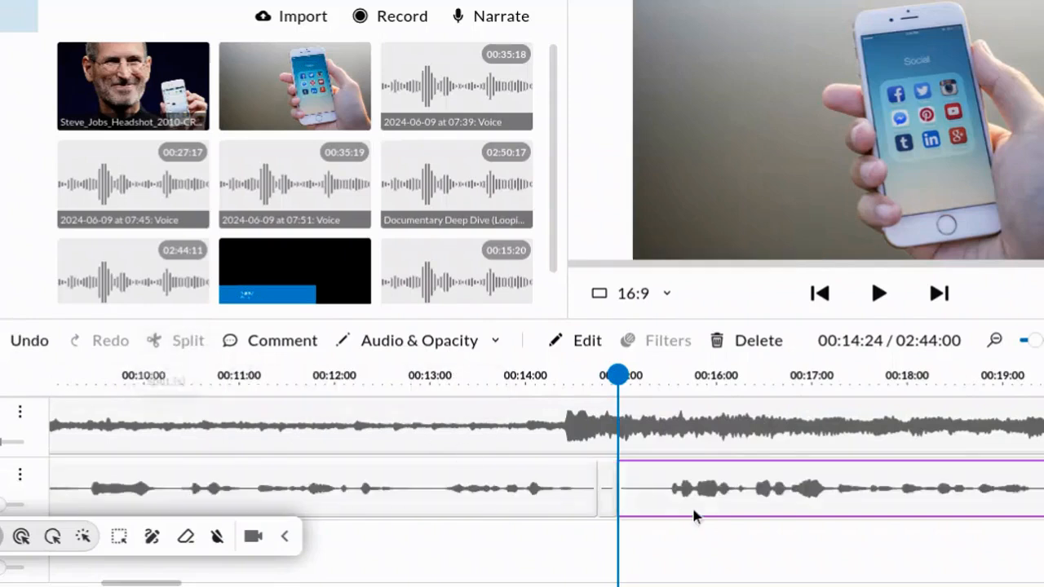
left_click(610, 512)
key("Delete")
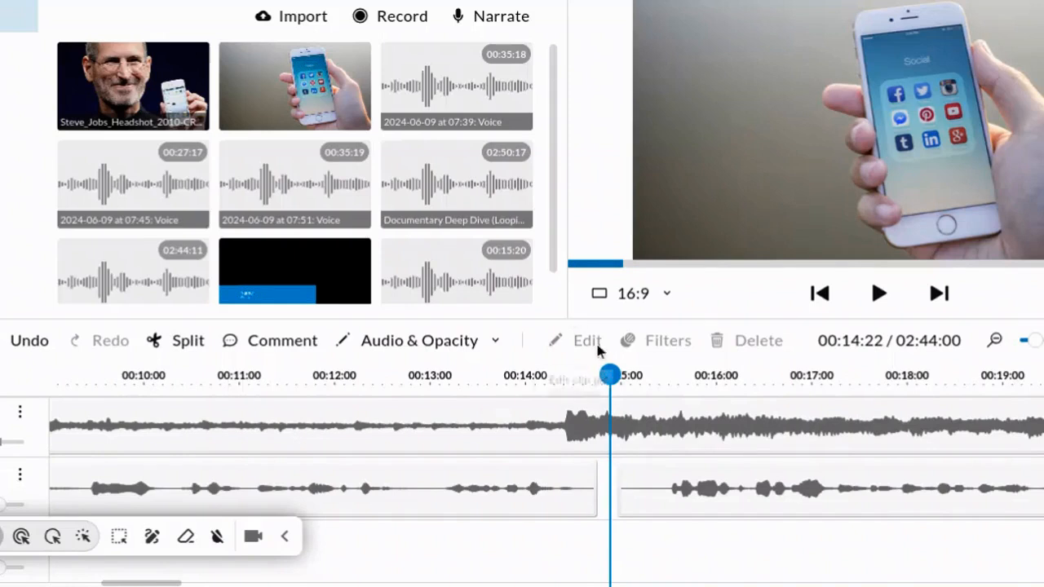
Shift the second voice clip along its track to start at 00:18:02, leaving a pause after the first clip.
left_click_drag(610, 375, 664, 375)
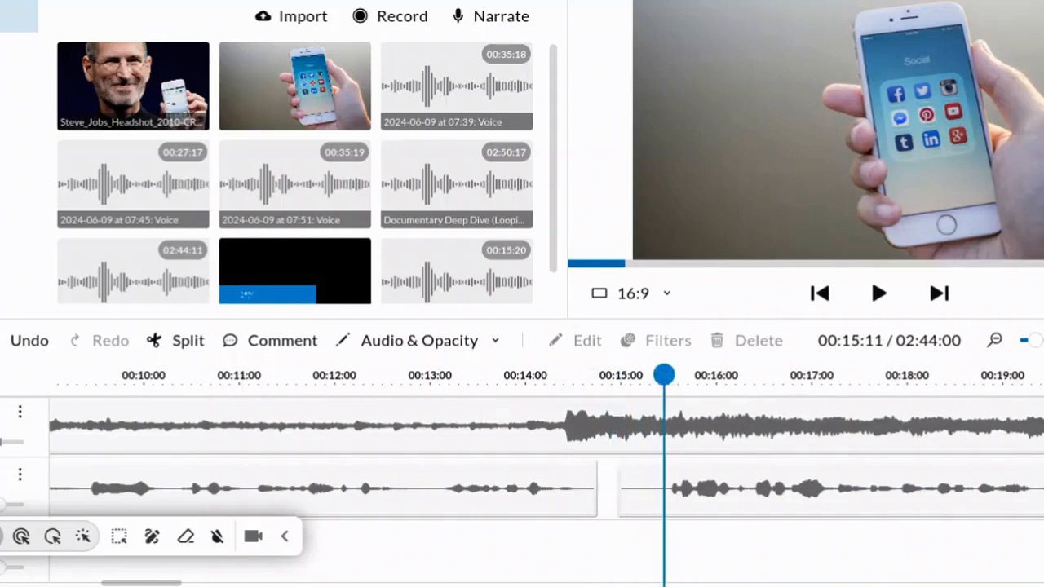
left_click_drag(1034, 341, 1017, 342)
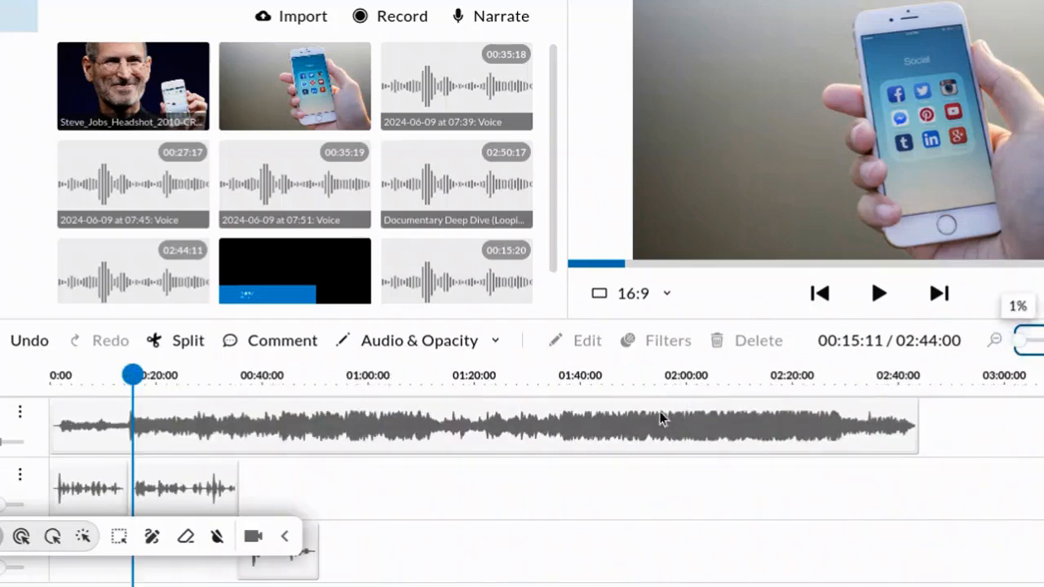
left_click(151, 499)
left_click_drag(151, 501, 166, 498)
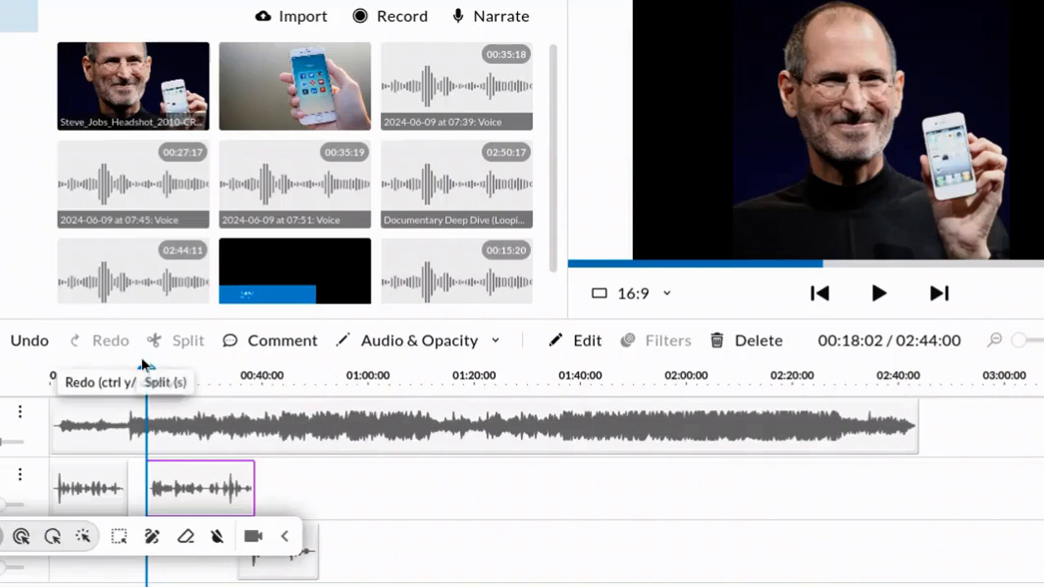
Play the timeline from 00:11:04 through the gap into the second voice clip.
left_click_drag(1018, 341, 1022, 341)
left_click_drag(526, 377, 347, 377)
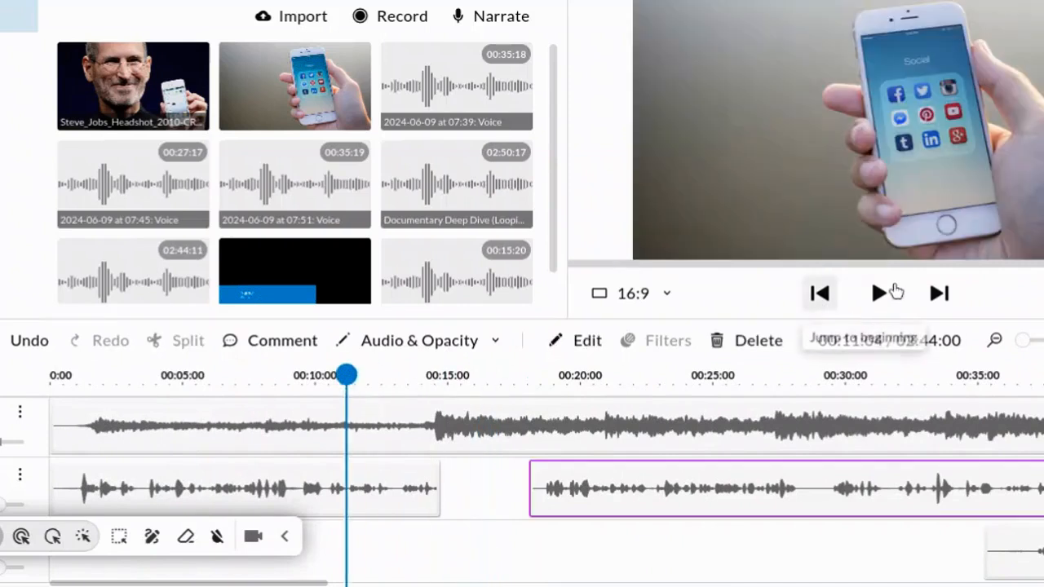
left_click(878, 293)
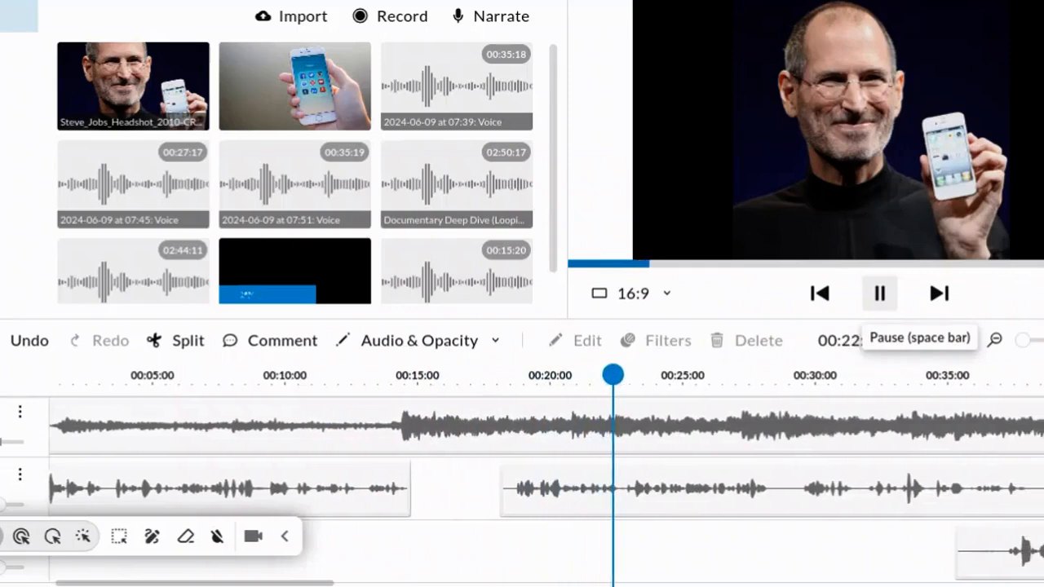
left_click(879, 294)
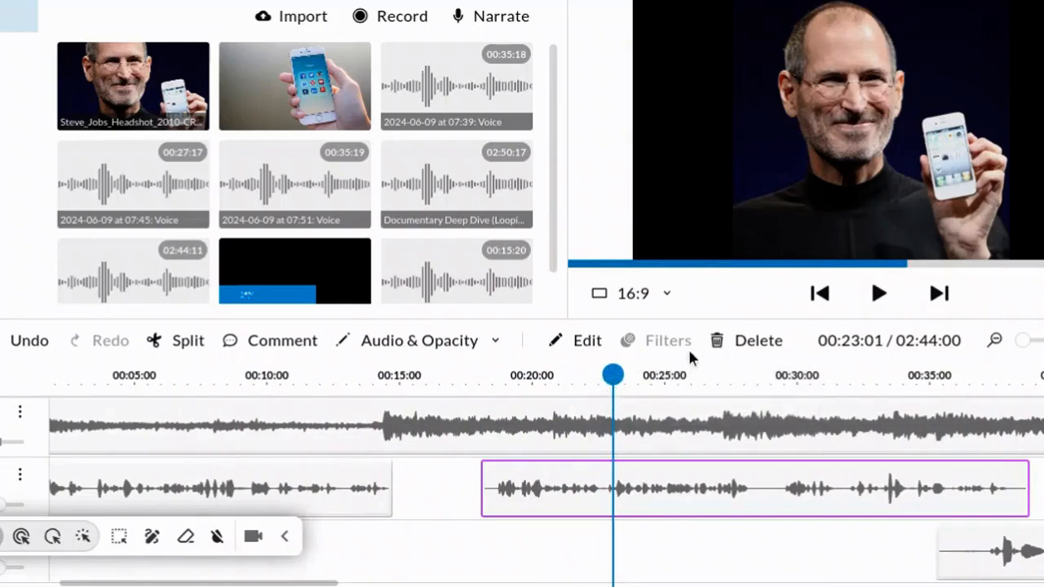
Play the overlap between the second and third voice clips, starting from 00:36:06.
left_click_drag(616, 375, 1000, 392)
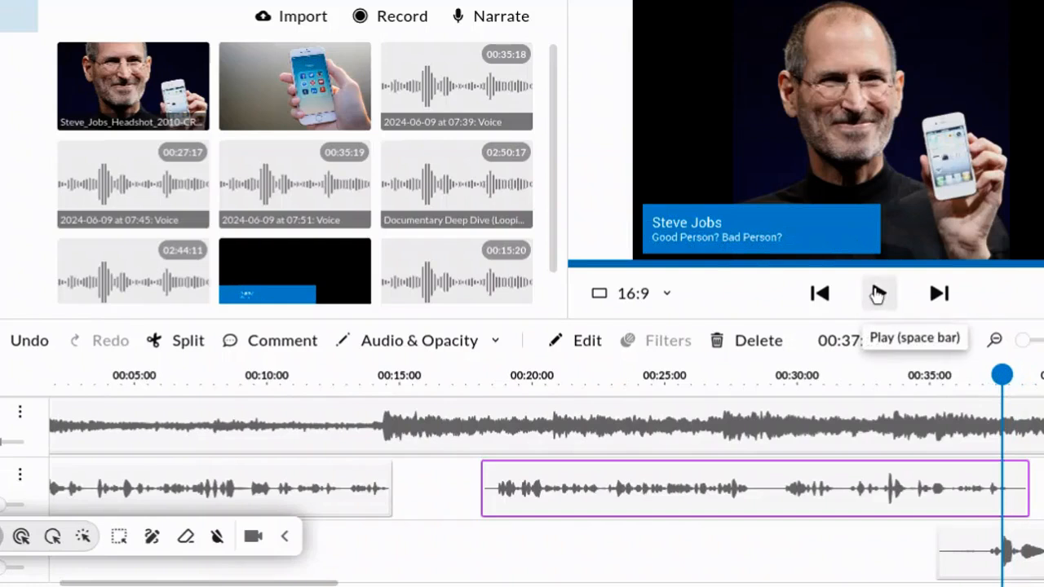
left_click_drag(1014, 380, 964, 377)
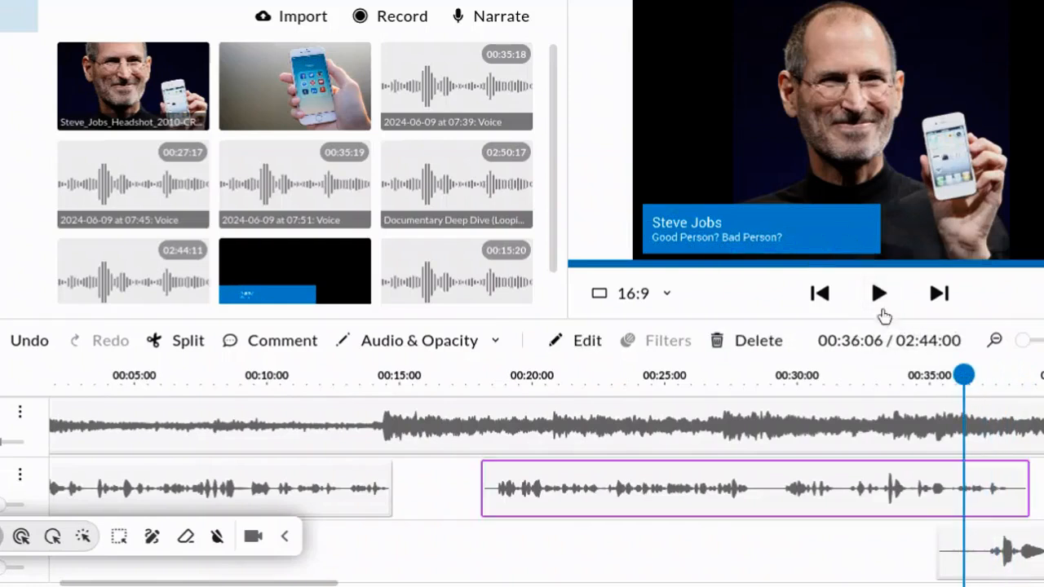
left_click(879, 295)
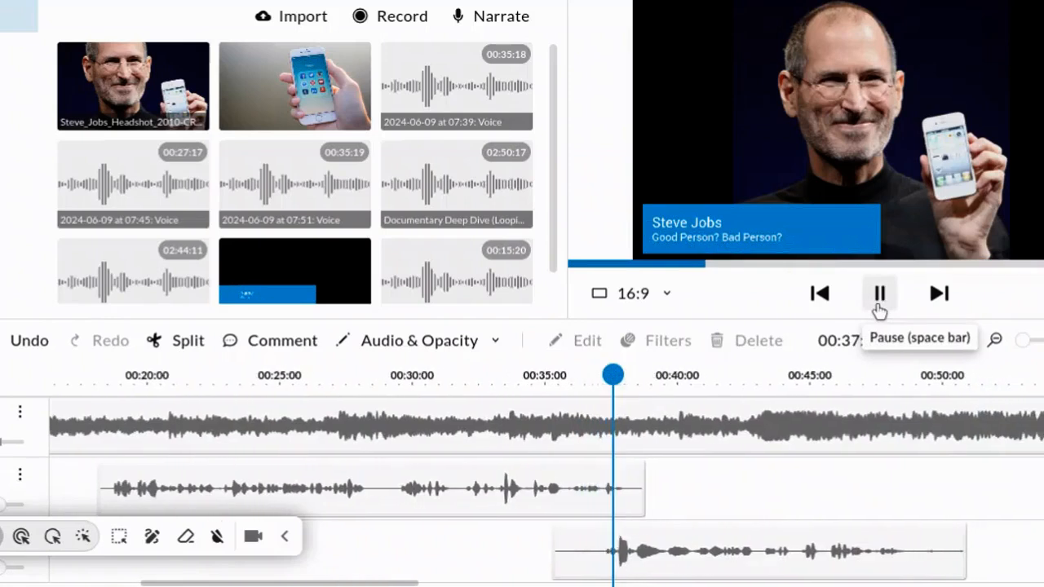
left_click(879, 295)
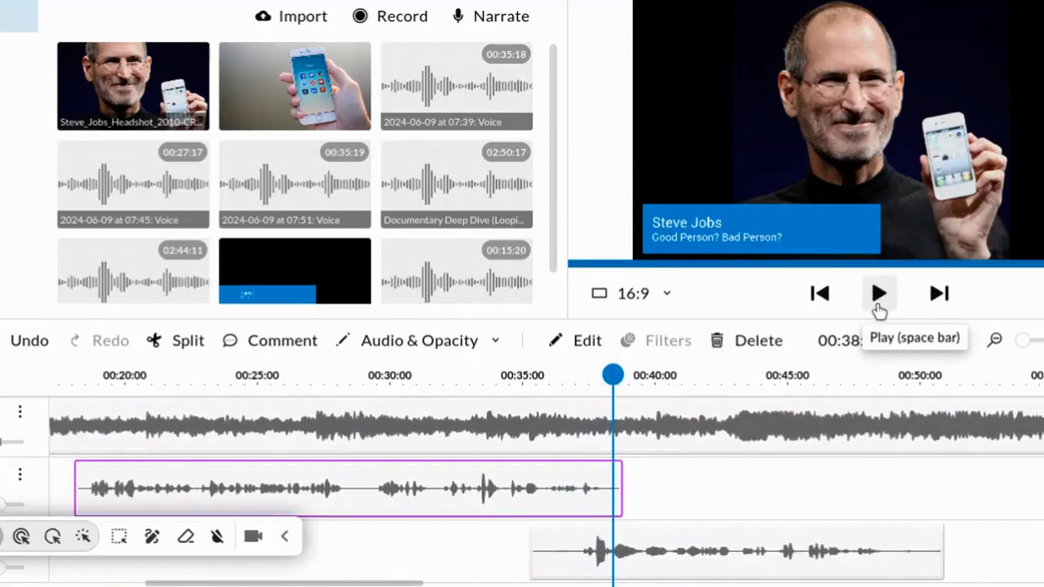
Move the third voice clip to start at 00:38:20 where the second ends, and play the lead-in from 00:35:16.
left_click(721, 559)
left_click_drag(721, 559, 799, 560)
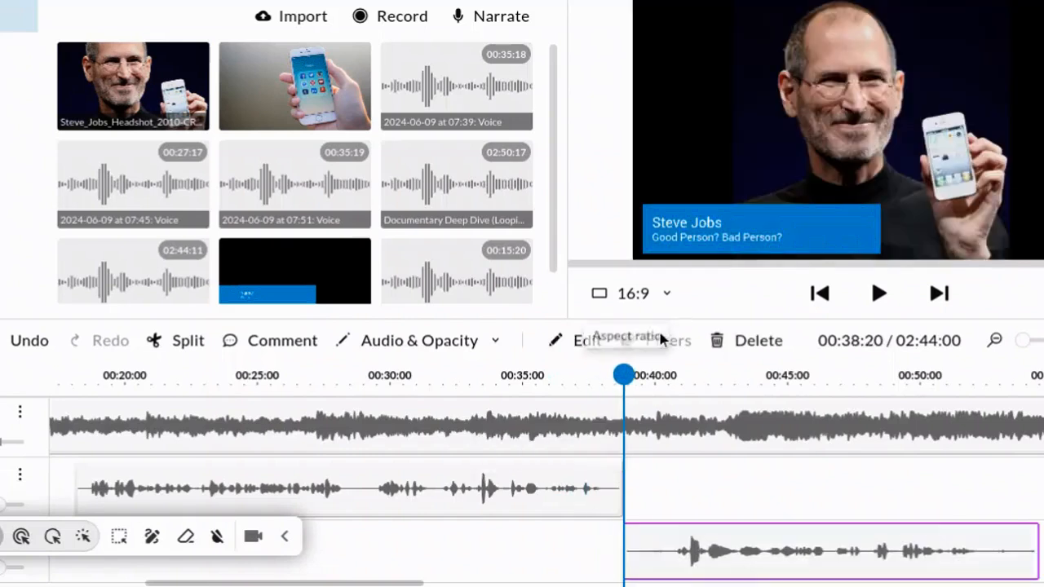
left_click_drag(623, 375, 541, 373)
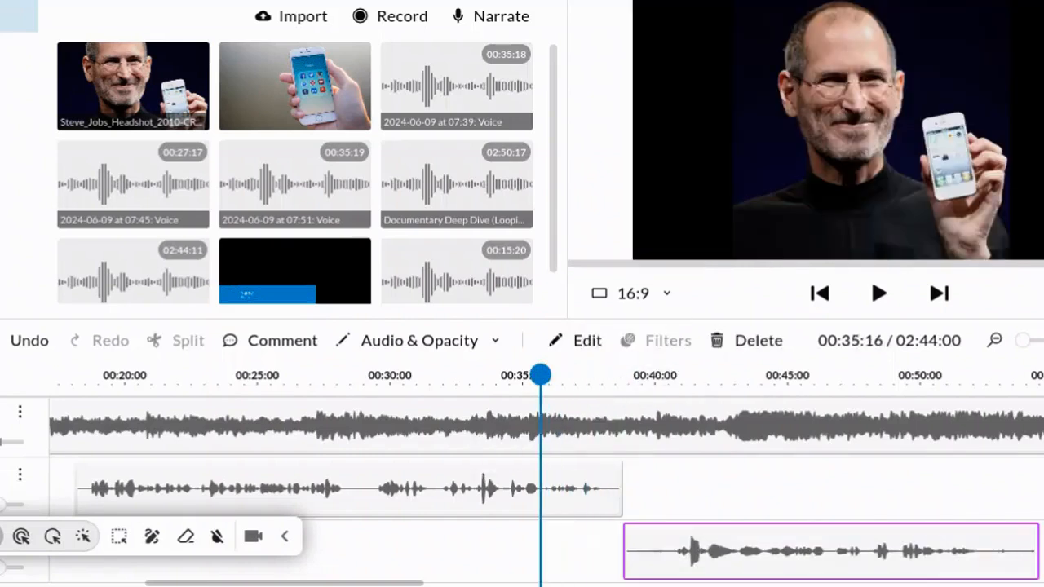
left_click(879, 293)
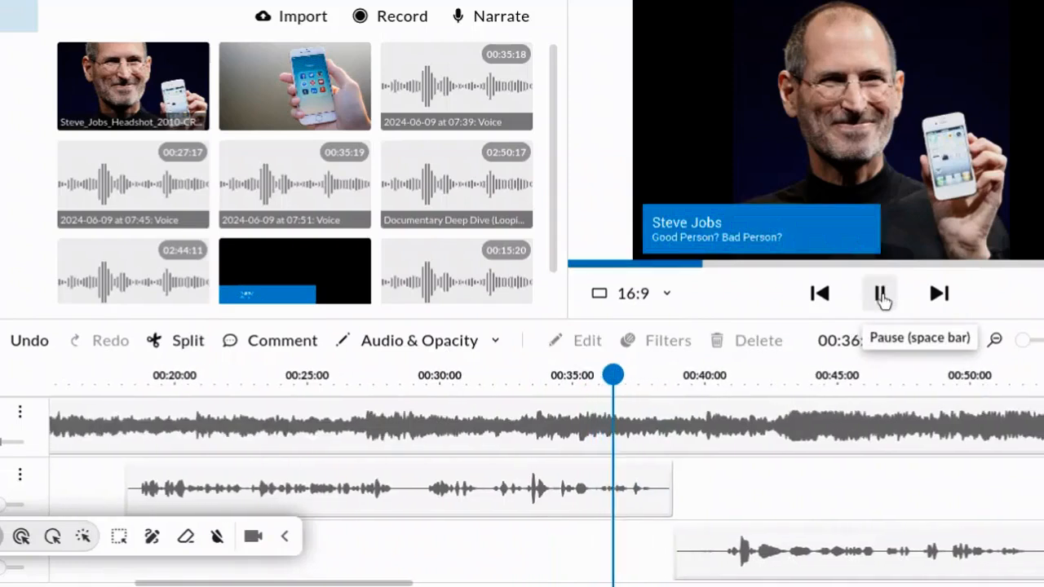
left_click(880, 294)
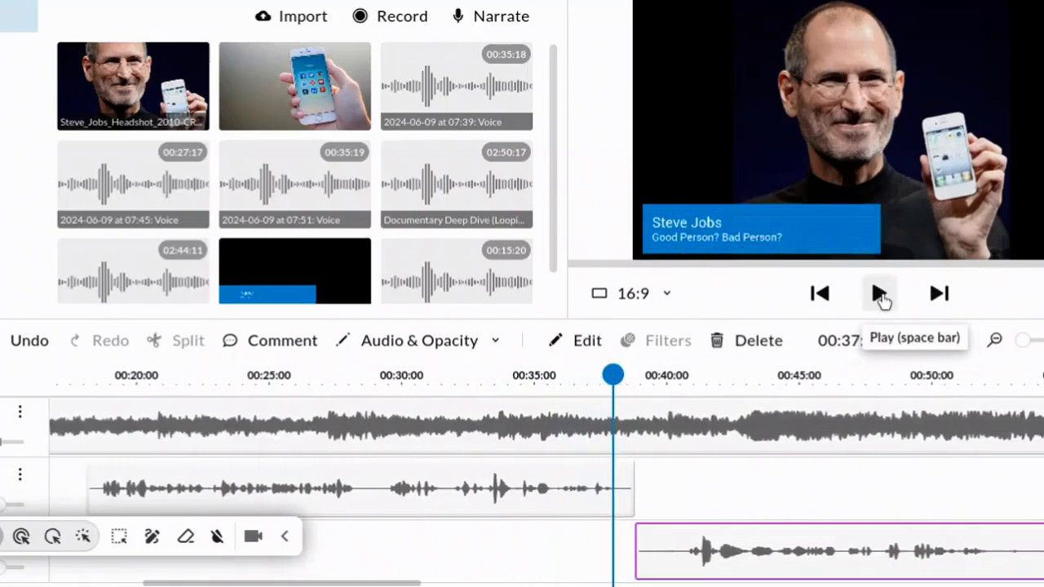
Split the second voice clip at 00:38:01 and delete the silent tail after the cut.
left_click(616, 500)
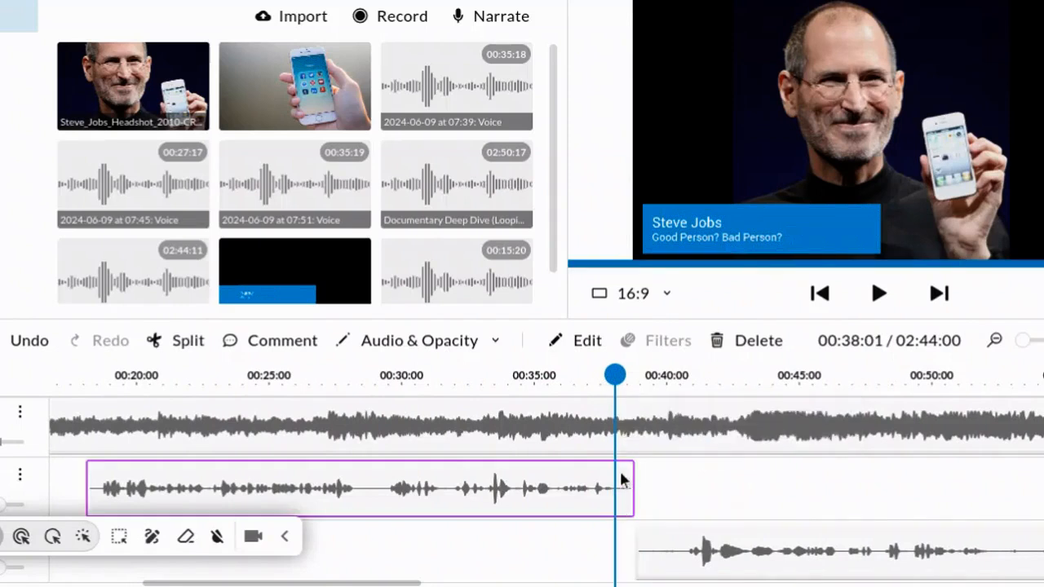
left_click(167, 340)
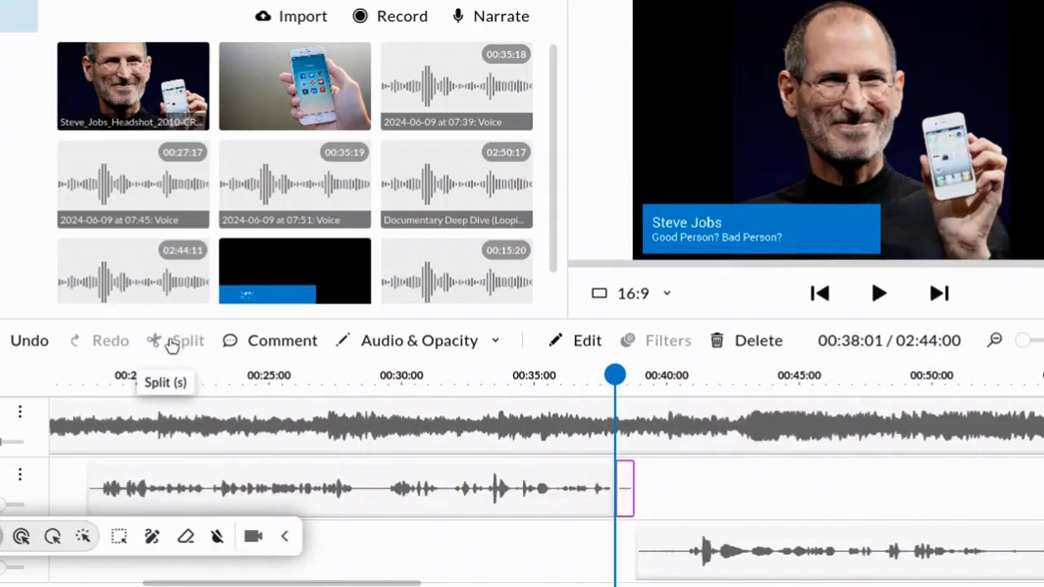
key("Delete")
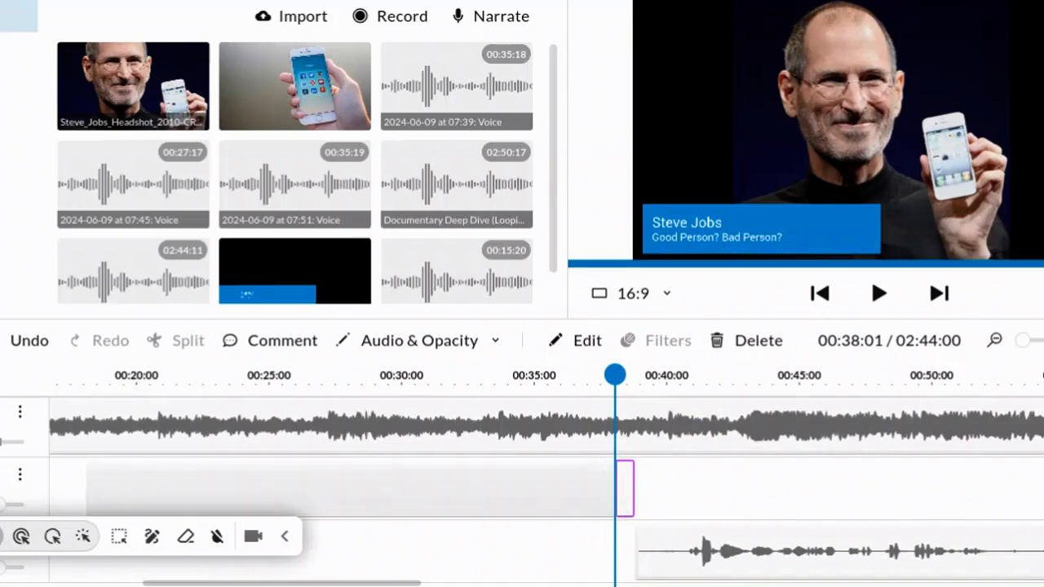
Move the third voice clip to start at 00:38:01 where the second ends, and play its opening until 00:39:05.
left_click_drag(674, 535, 652, 542)
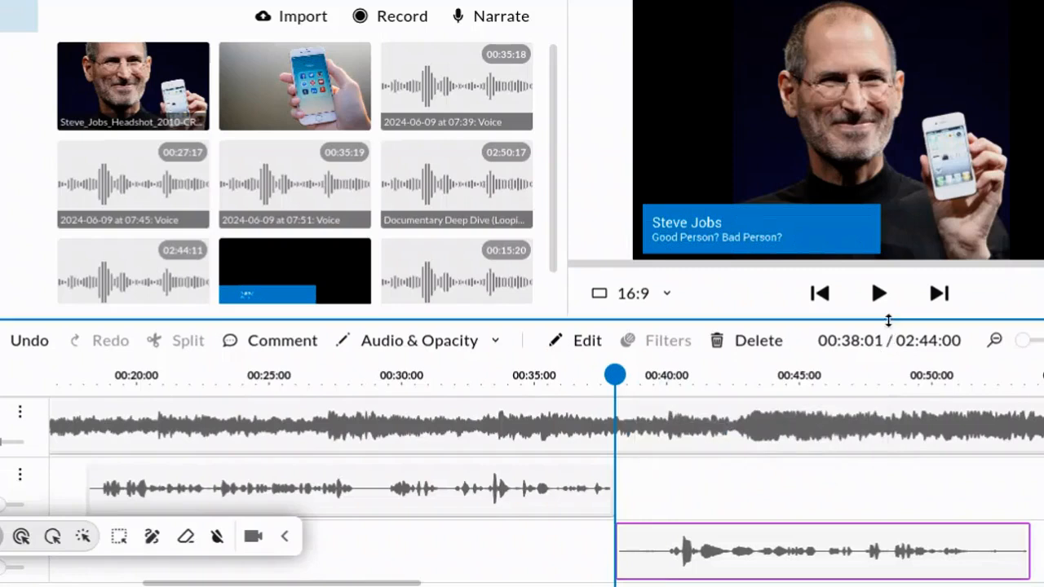
left_click(883, 314)
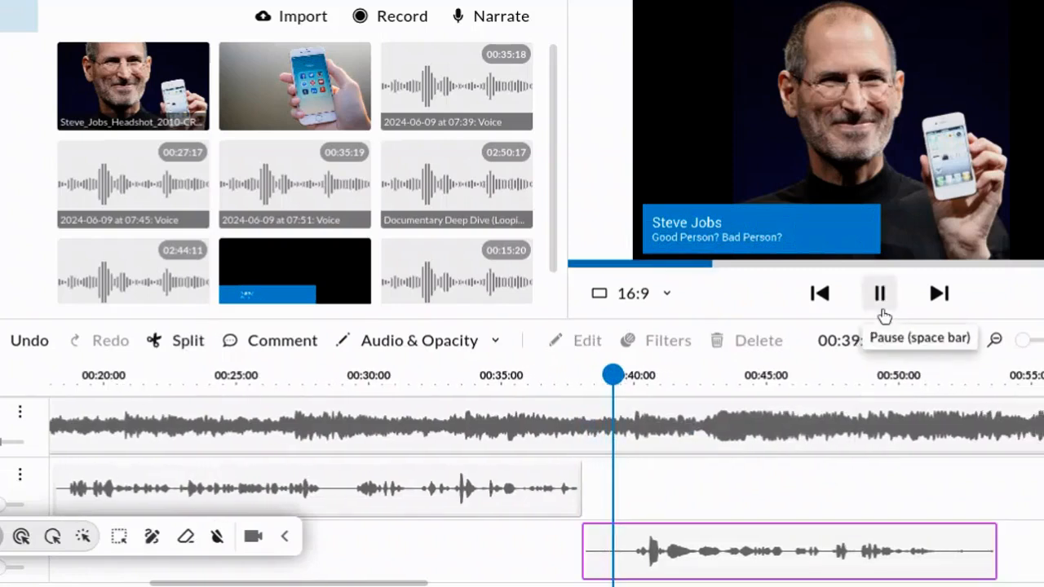
left_click(879, 296)
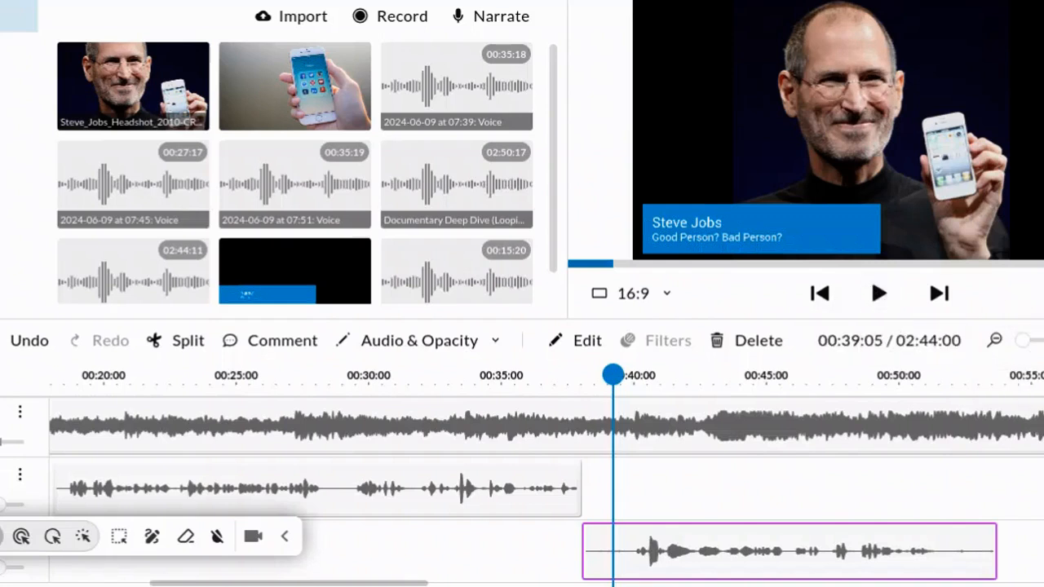
Split the third voice clip at 00:39:24, just before the speech starts, and delete the silent opening.
key("plus")
key("plus")
key("plus")
key("plus")
key("plus")
key("plus")
key("plus")
key("plus")
key("plus")
key("plus")
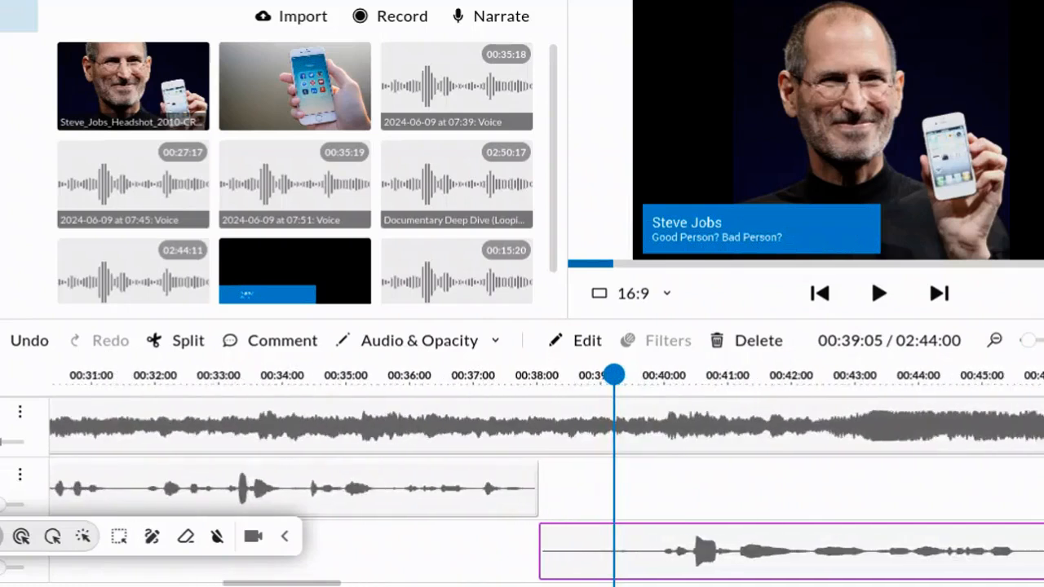
key("plus")
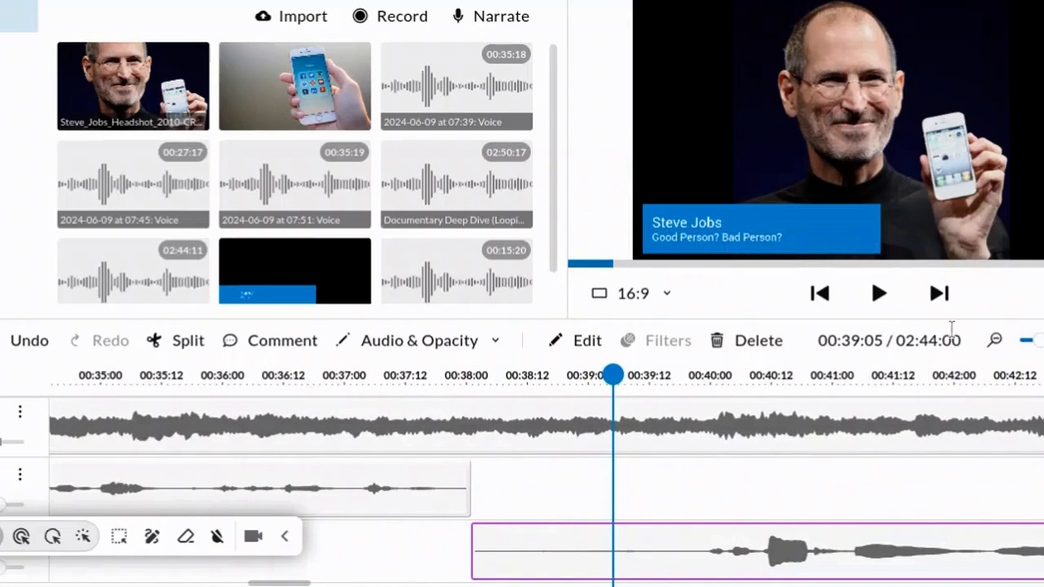
left_click(879, 294)
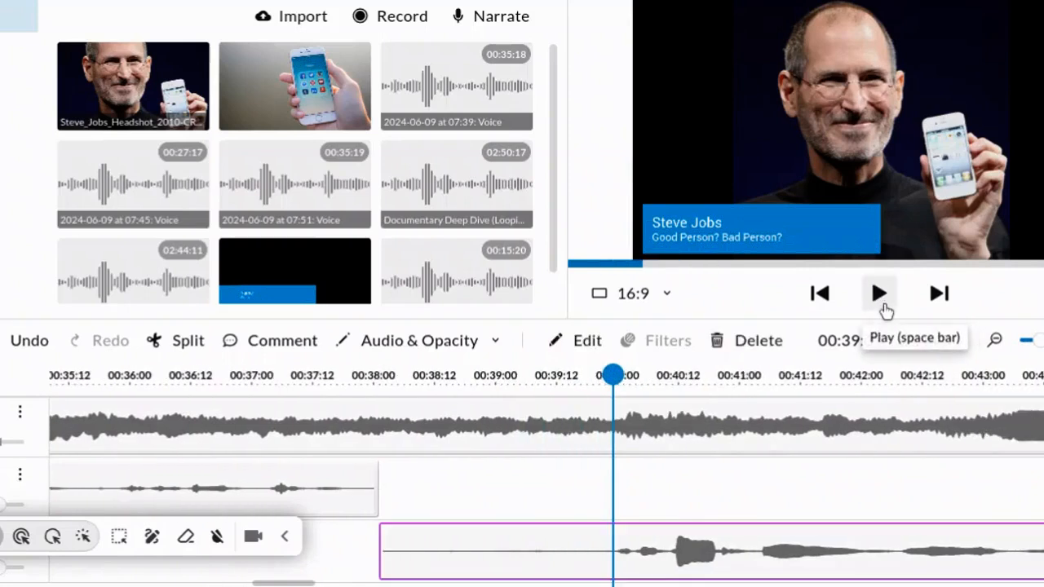
left_click(175, 340)
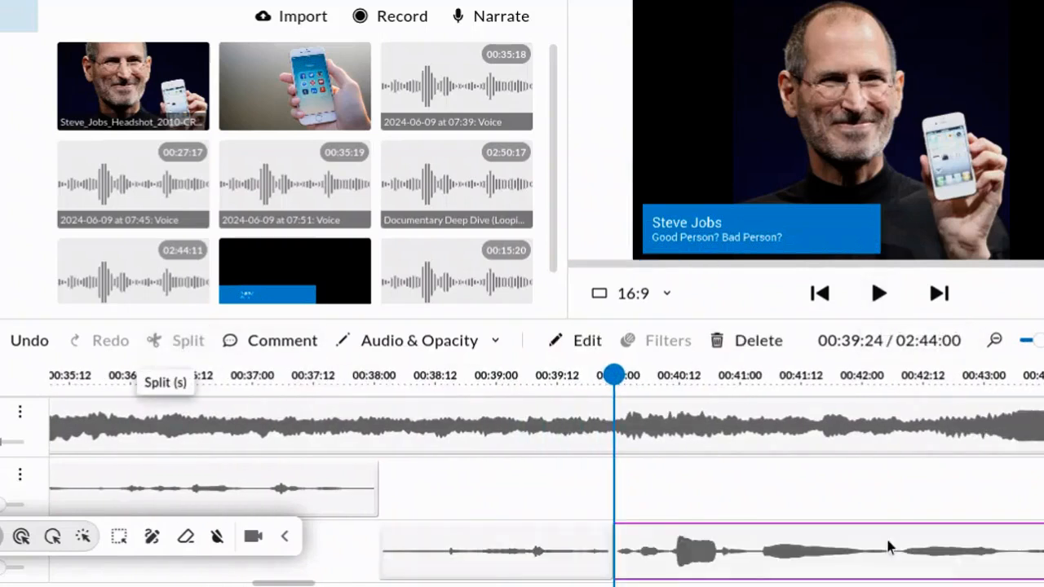
left_click(524, 563)
Move the trimmed third voice clip to start at 00:38:01, and play the transition from 00:35:22.
left_click_drag(728, 555, 643, 539)
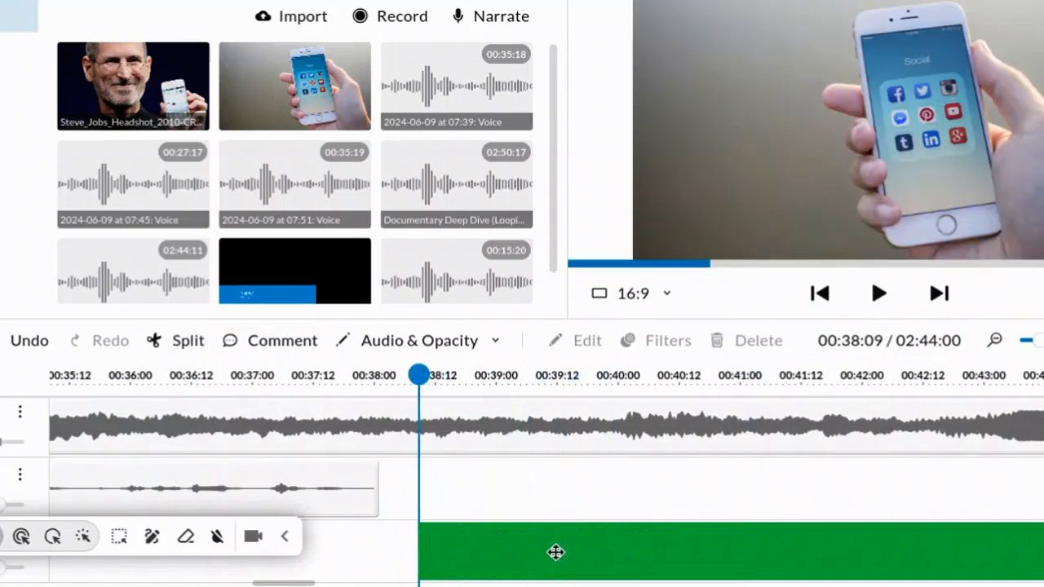
left_click_drag(528, 555, 528, 554)
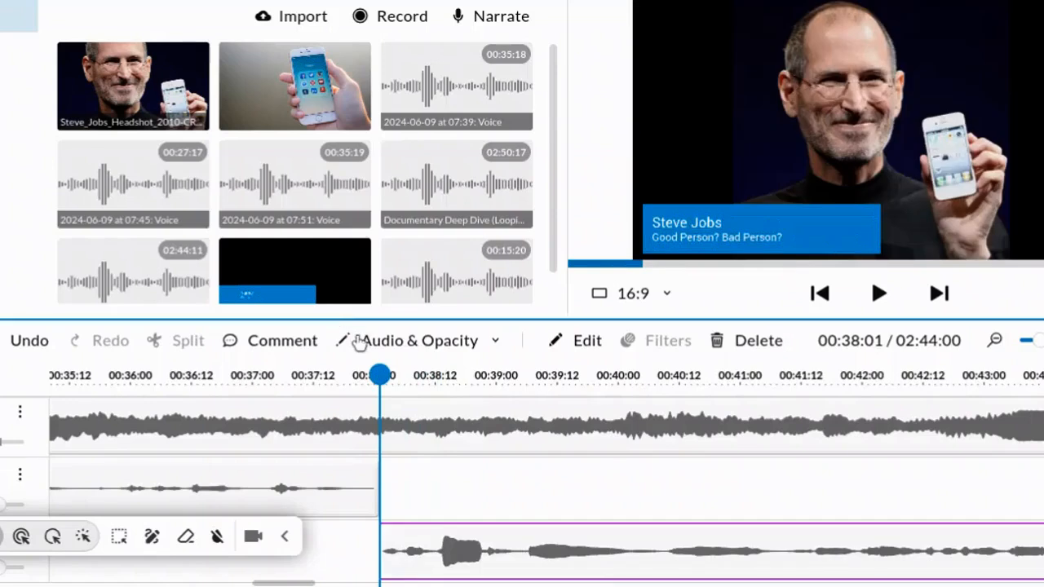
left_click_drag(125, 395, 119, 394)
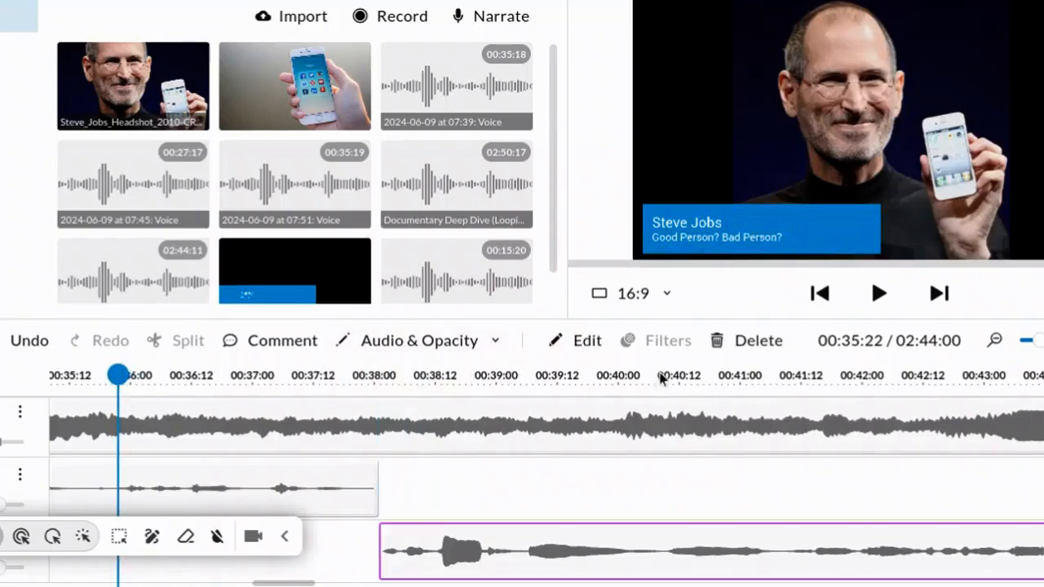
left_click(876, 295)
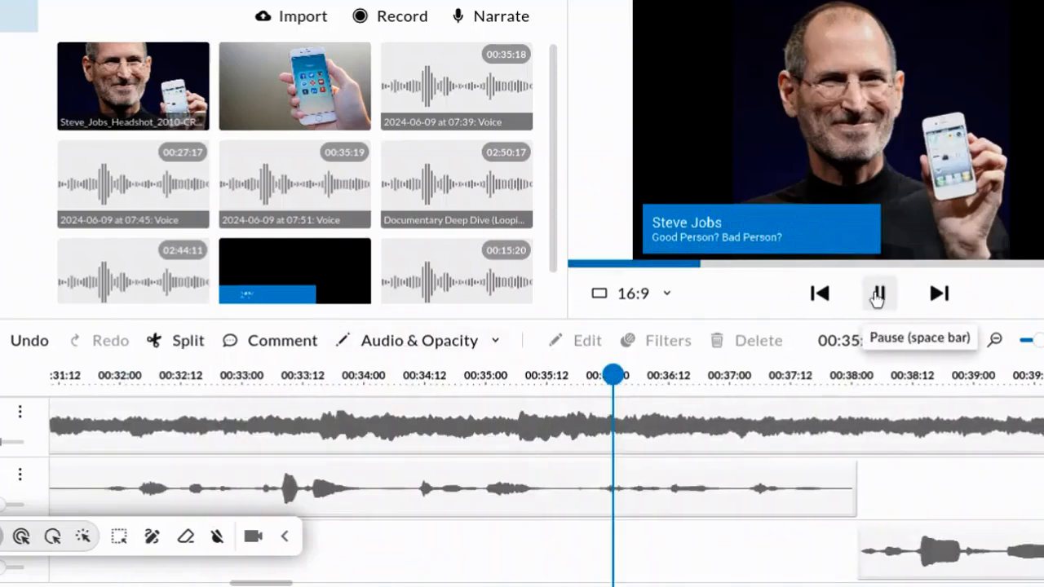